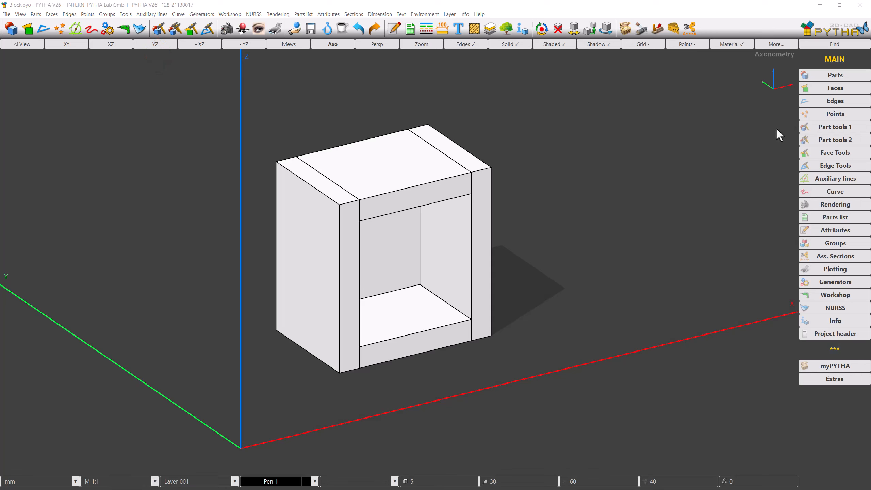
# Step: Delete the left side panel of the cabinet, and undo the deletion
pyautogui.click(812, 128)
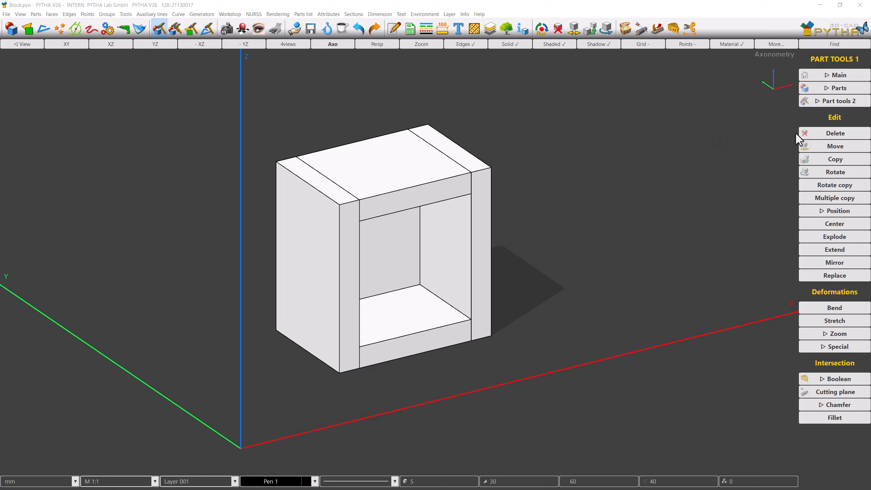
pyautogui.click(816, 137)
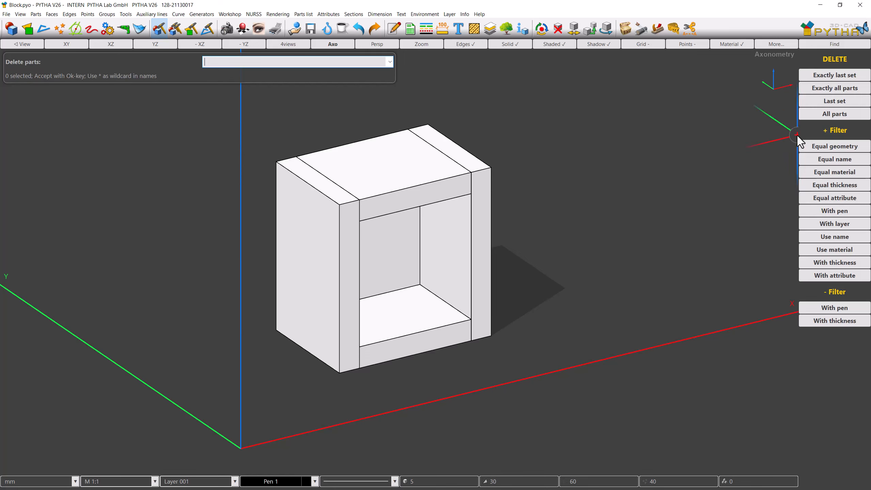
pyautogui.click(344, 273)
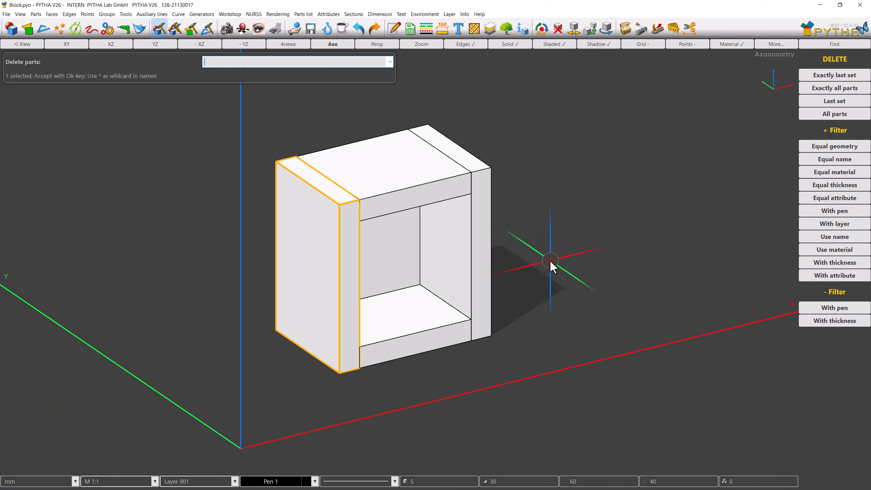
pyautogui.middleClick(549, 259)
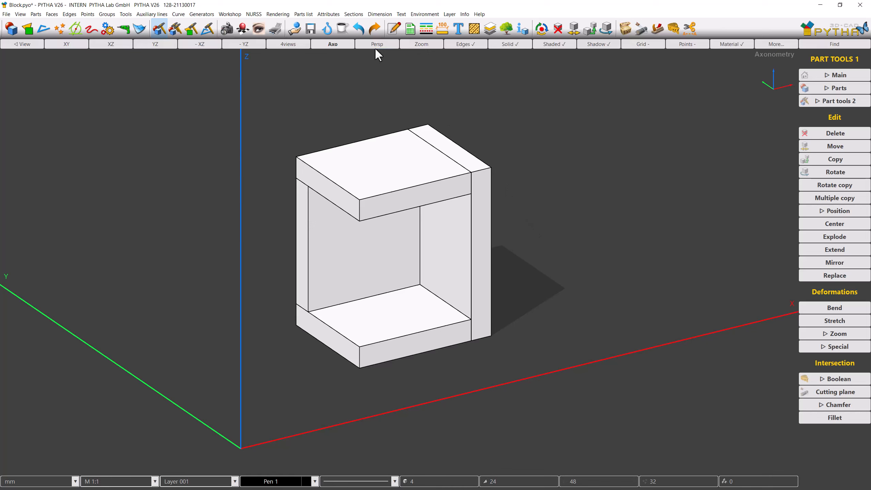
pyautogui.click(357, 31)
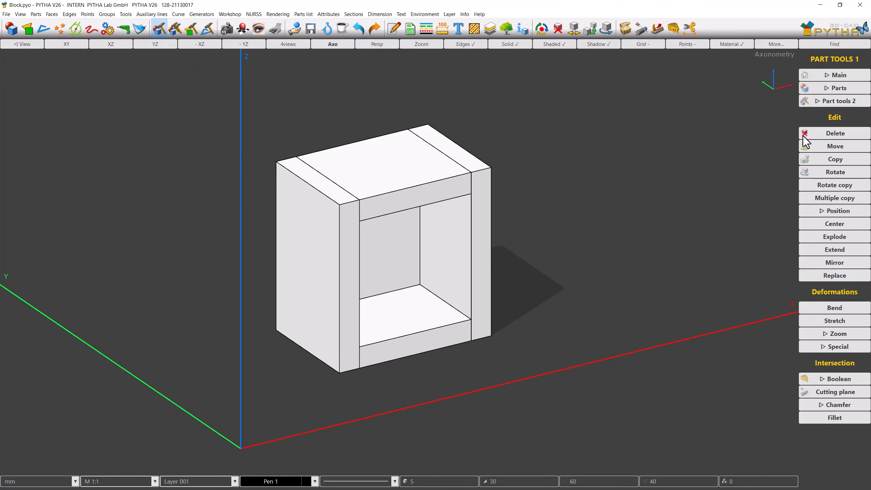
# Step: Delete the left side panel and the bottom panel together, taking the top panel back out of the selection, and undo the deletion
pyautogui.click(817, 134)
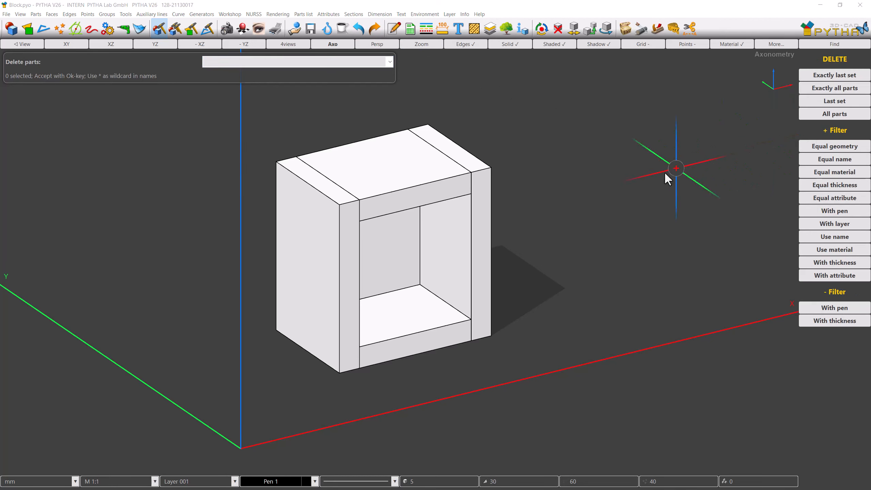
pyautogui.click(380, 255)
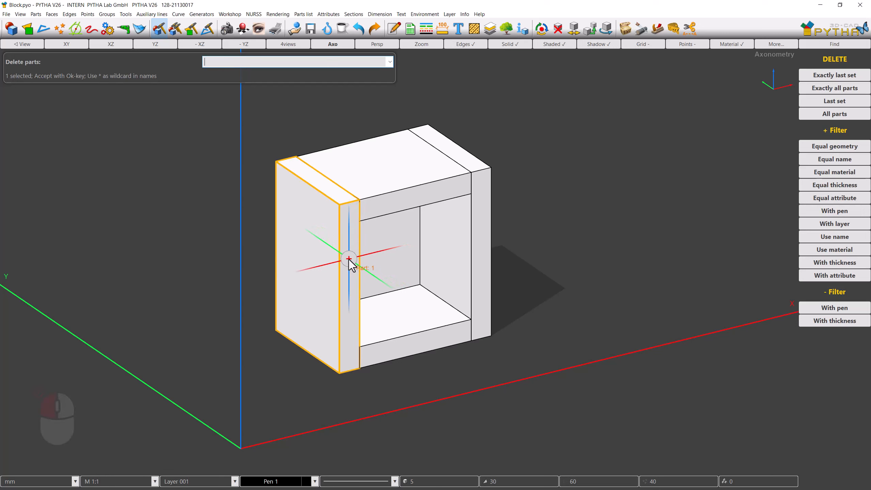
pyautogui.click(385, 200)
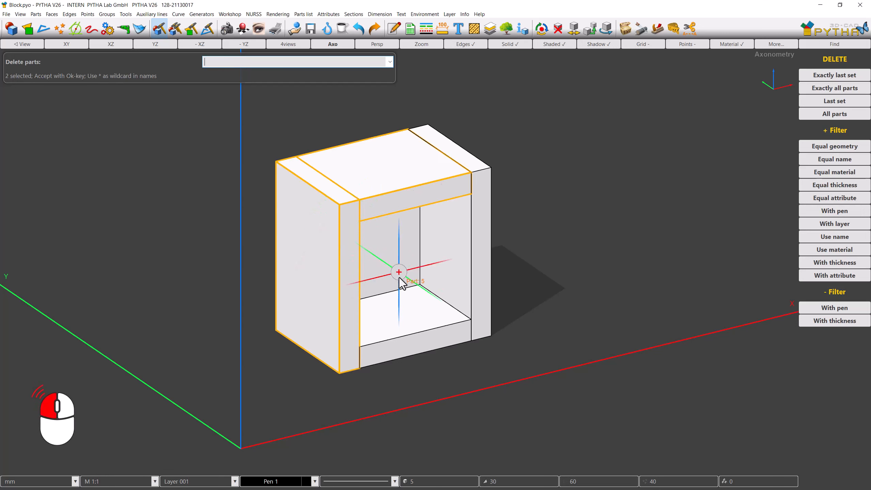
pyautogui.click(397, 331)
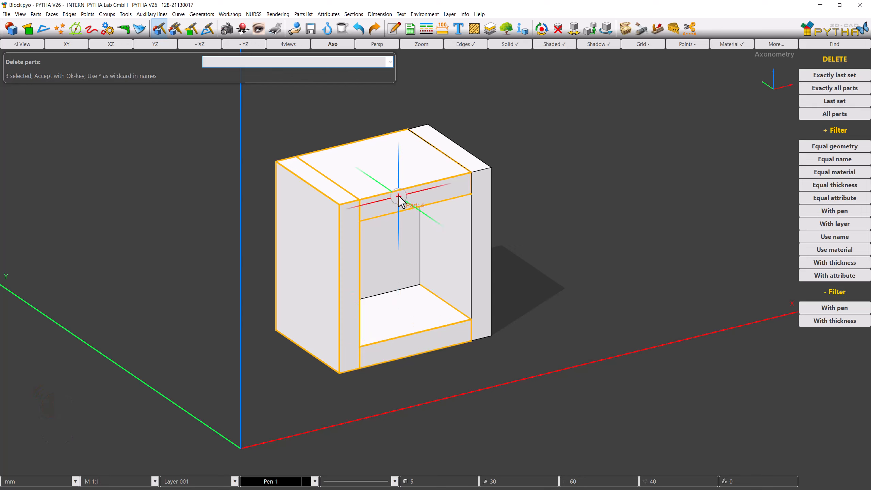
pyautogui.click(399, 181)
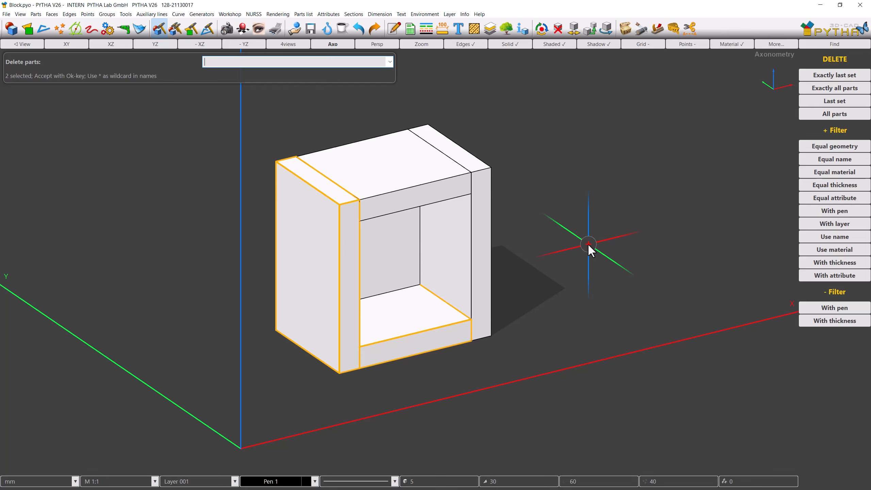
pyautogui.middleClick(587, 243)
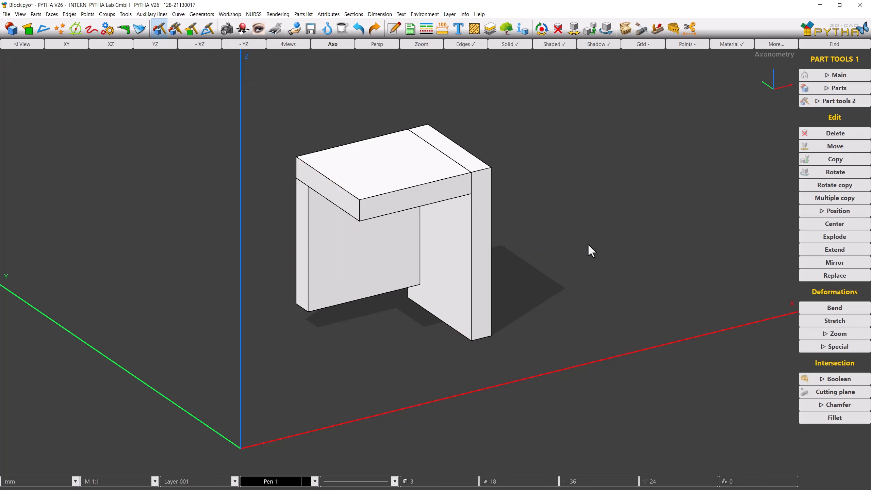
pyautogui.click(358, 29)
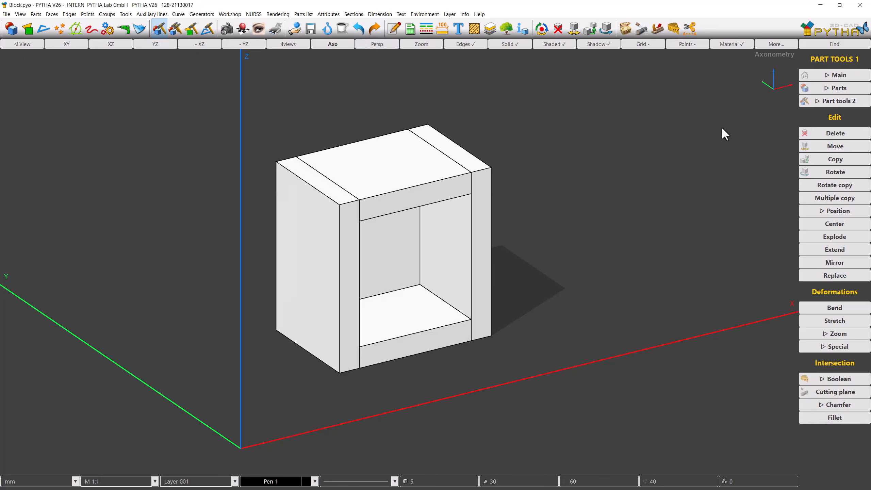
# Step: Select the right side panel for deletion, and cancel the Delete command
pyautogui.click(814, 133)
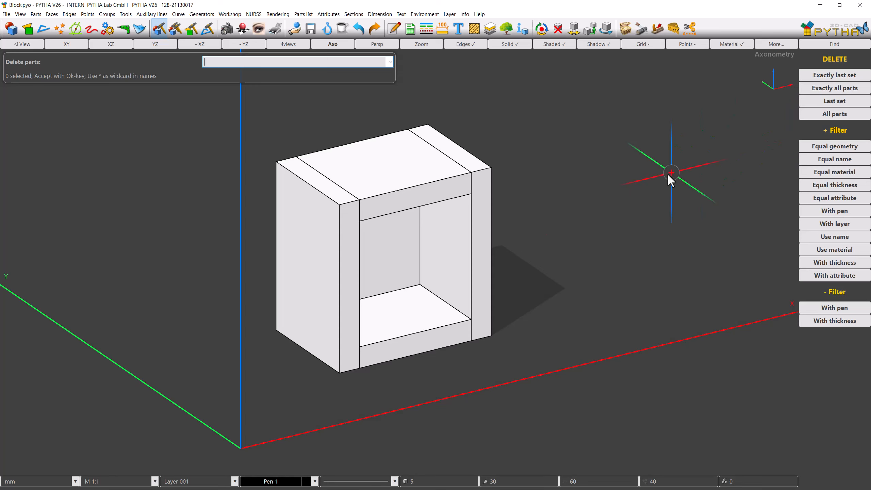
pyautogui.click(472, 236)
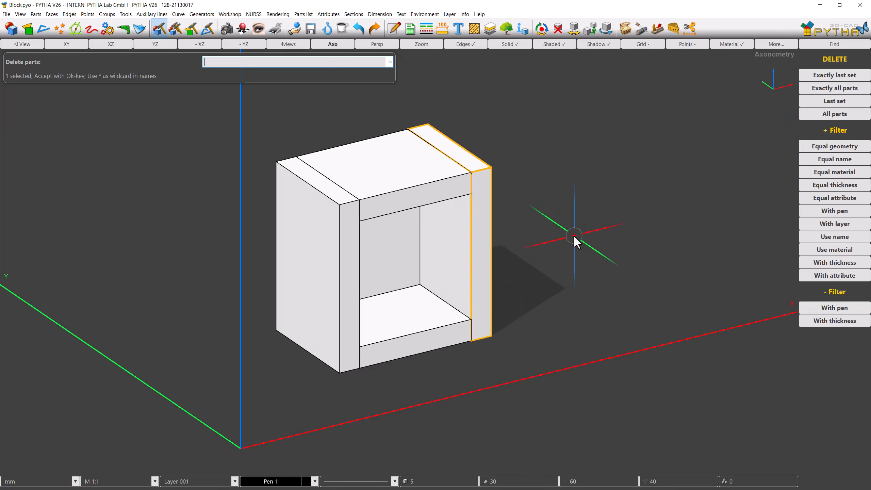
pyautogui.rightClick(572, 234)
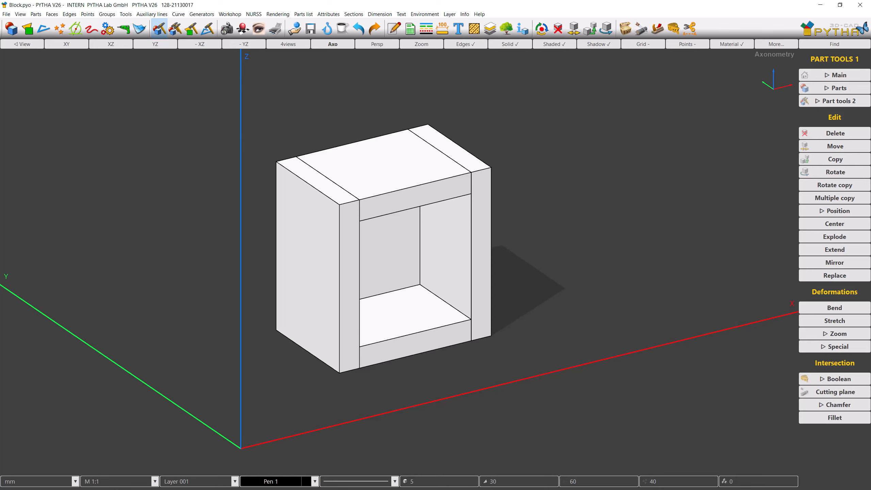
# Step: In the front XZ view, delete all cabinet parts using a selection window around the whole cabinet, and undo the deletion
pyautogui.click(112, 47)
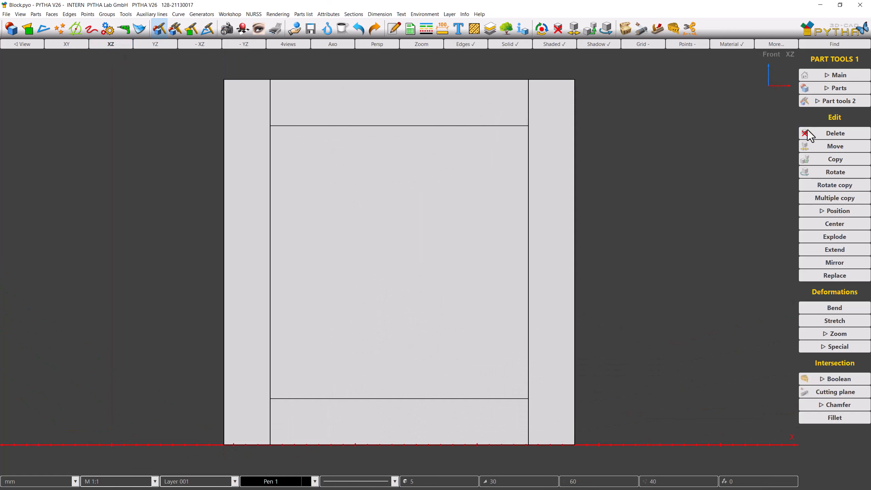
pyautogui.click(833, 133)
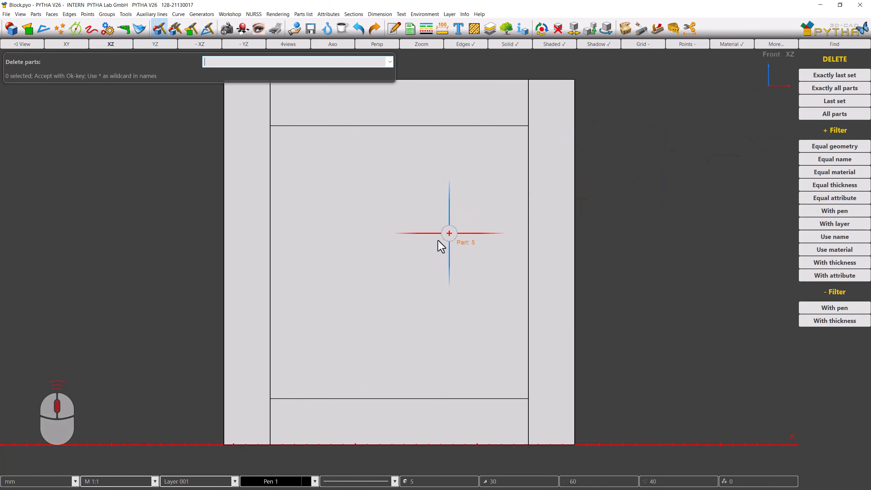
pyautogui.scroll(-1, 394, 246)
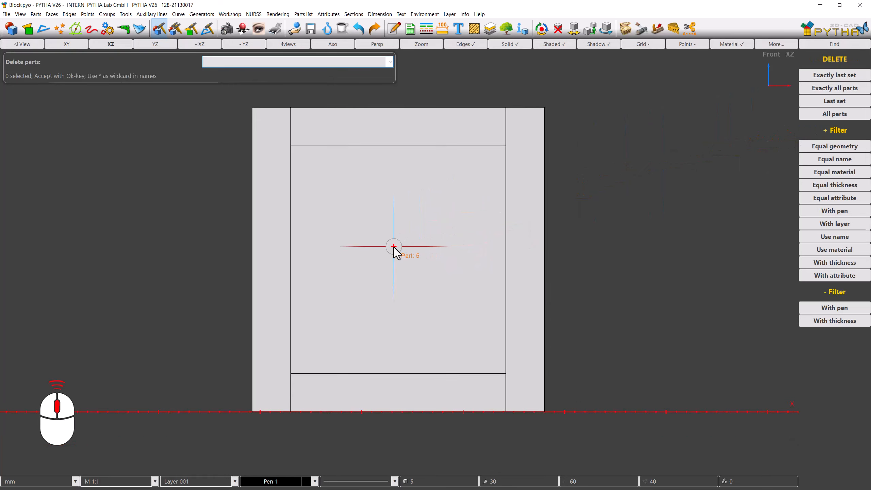
pyautogui.scroll(-1, 394, 247)
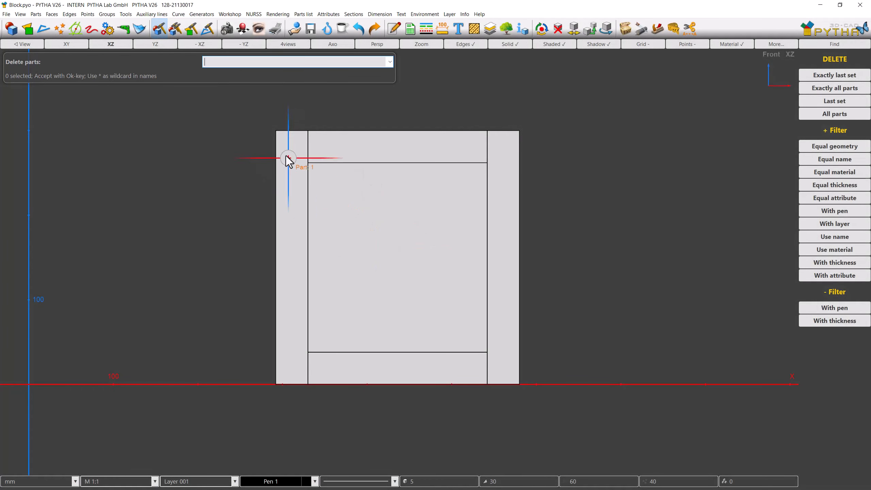
pyautogui.moveTo(242, 105); pyautogui.dragTo(542, 413)
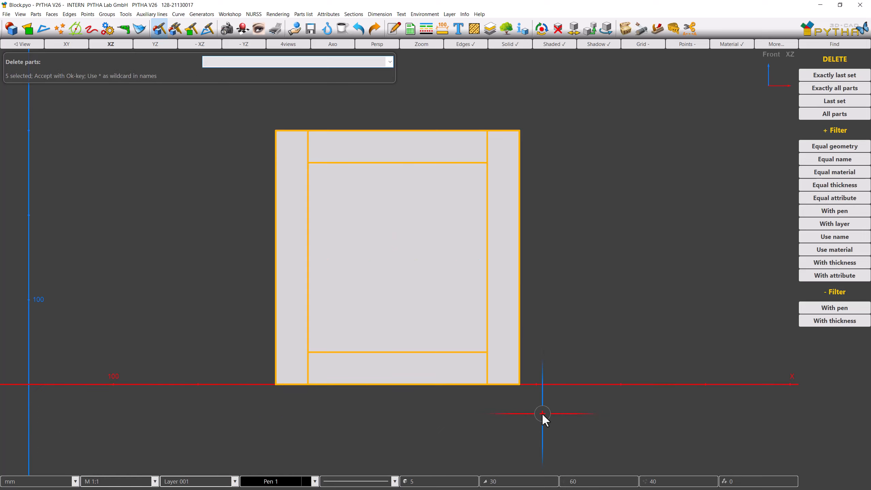
pyautogui.middleClick(542, 414)
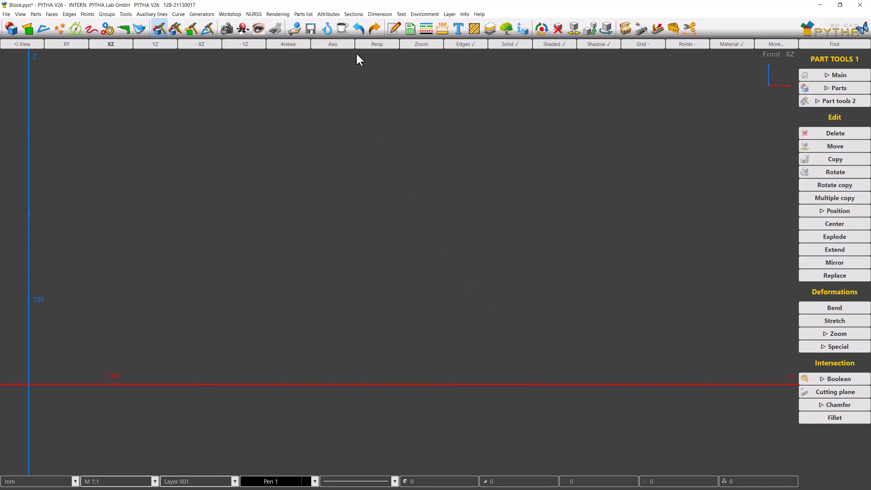
pyautogui.click(356, 31)
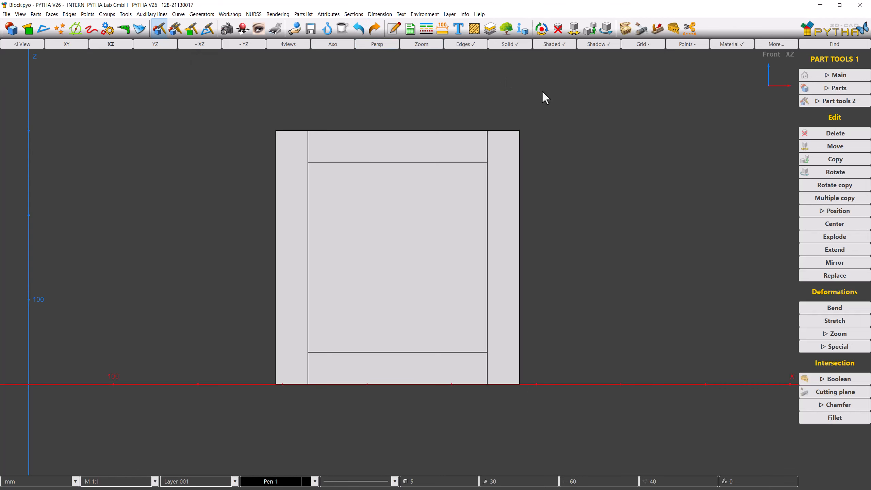
# Step: Window-select every part except the right side panel for deletion, ending the window inside that panel, and cancel the command
pyautogui.click(820, 135)
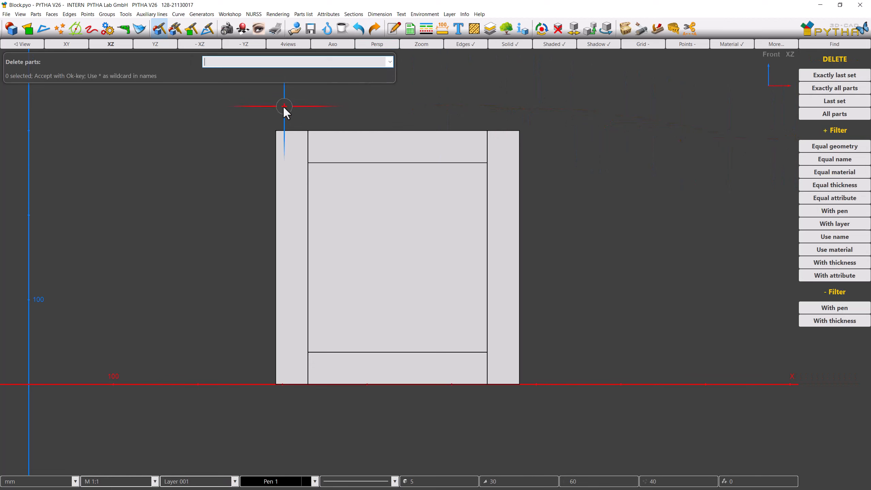
pyautogui.moveTo(238, 107); pyautogui.dragTo(503, 406)
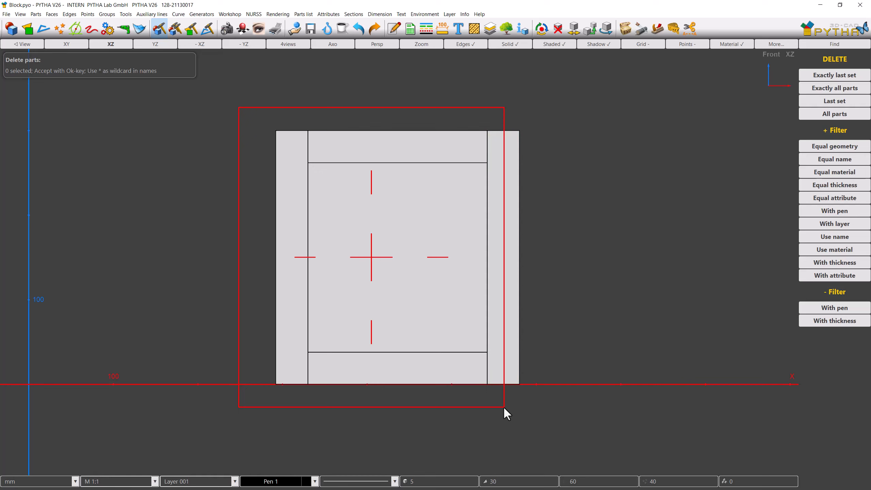
pyautogui.click(503, 407)
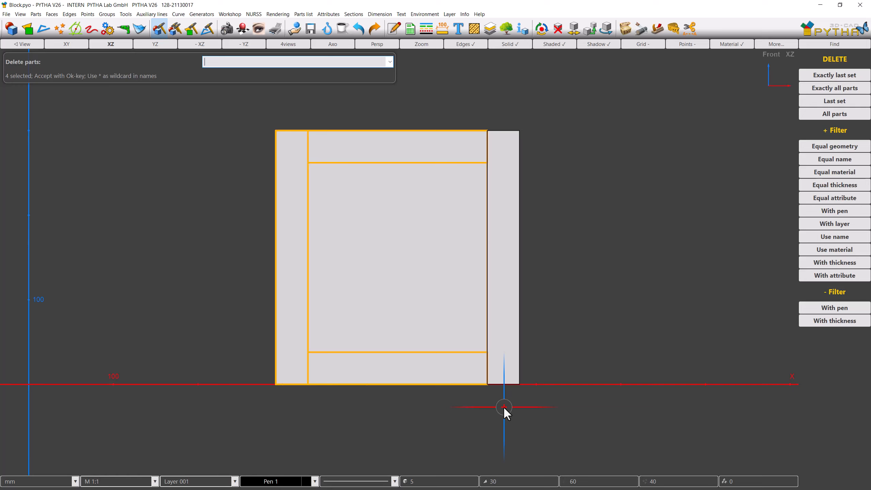
pyautogui.press('Escape')
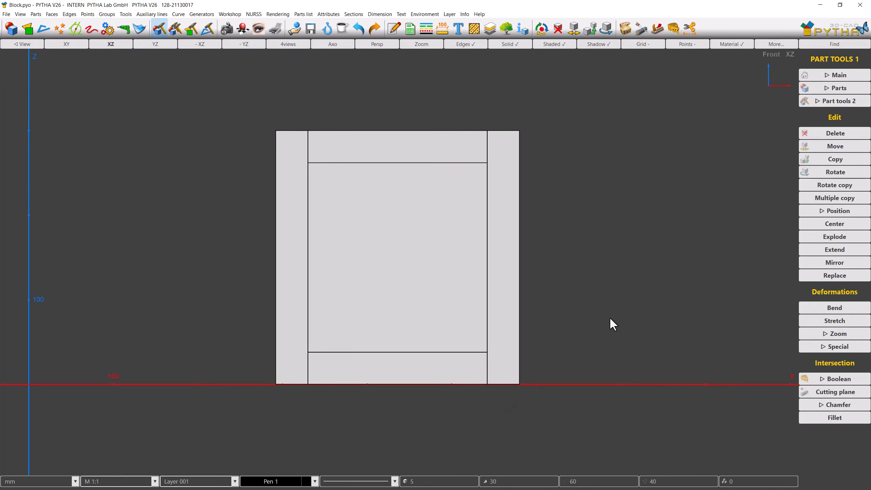
# Step: Window-select only the left side panel for deletion, ending the window midway across the cabinet, and cancel the command
pyautogui.click(811, 135)
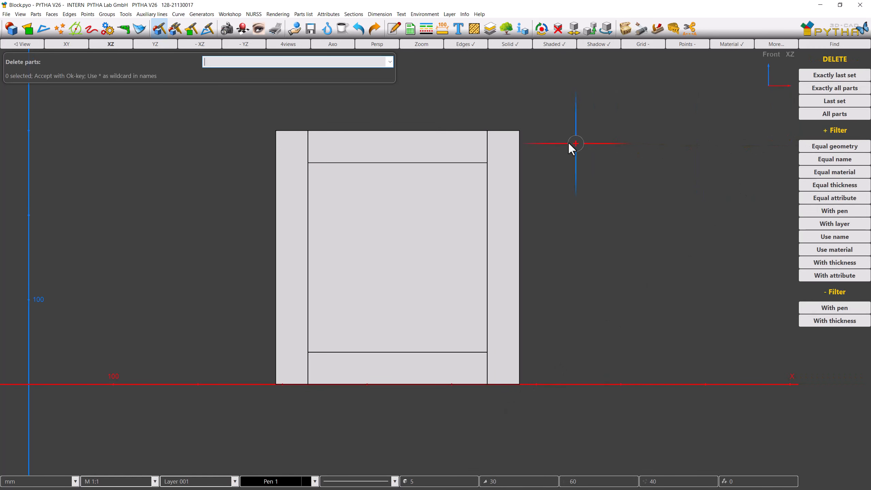
pyautogui.moveTo(223, 99); pyautogui.dragTo(417, 424)
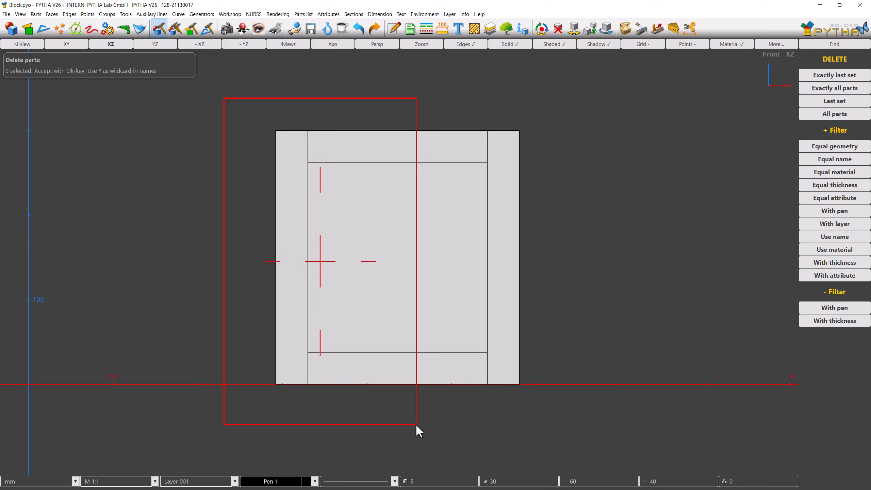
pyautogui.click(415, 423)
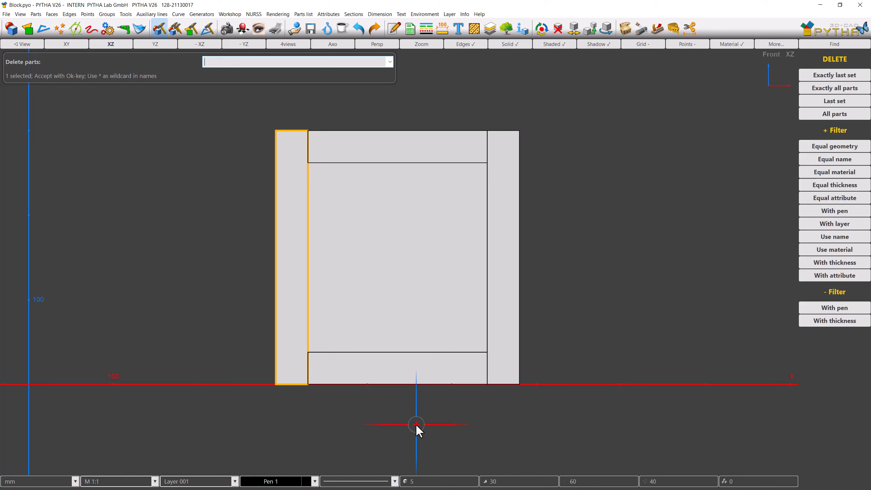
pyautogui.press('Escape')
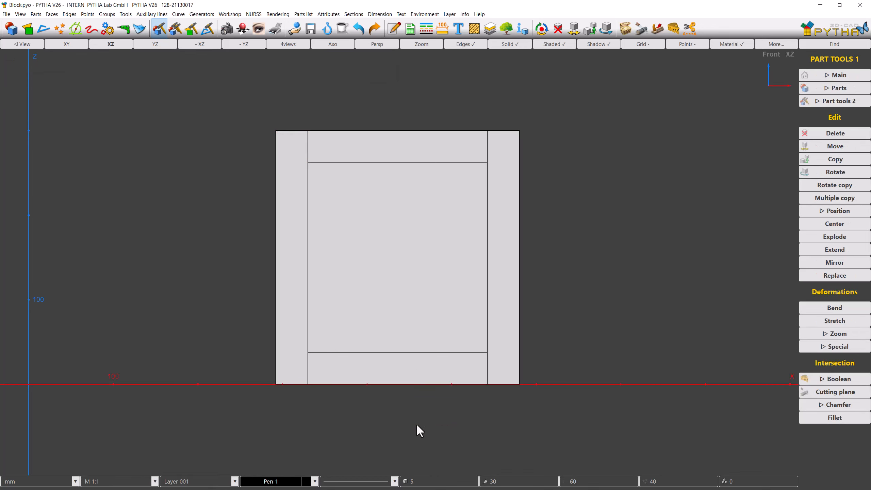
# Step: Try to select parts for deletion with an enclosing window around the cabinet's upper right corner
pyautogui.click(814, 132)
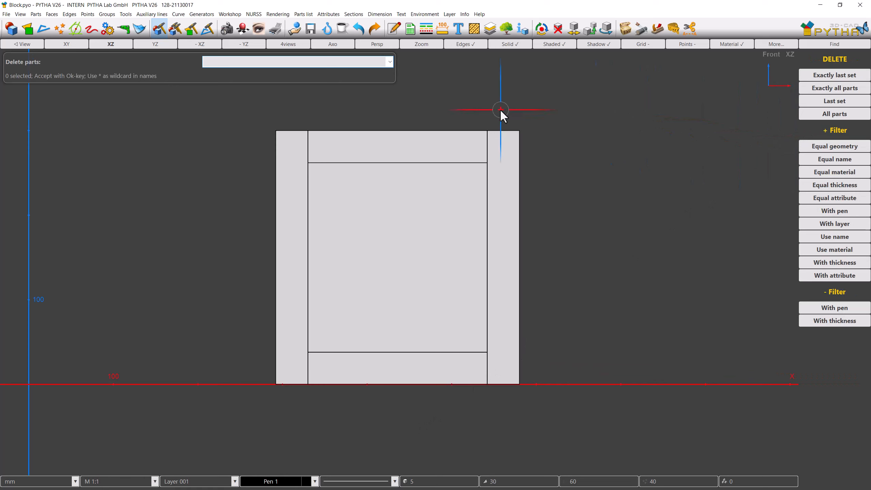
pyautogui.moveTo(437, 106); pyautogui.dragTo(542, 200)
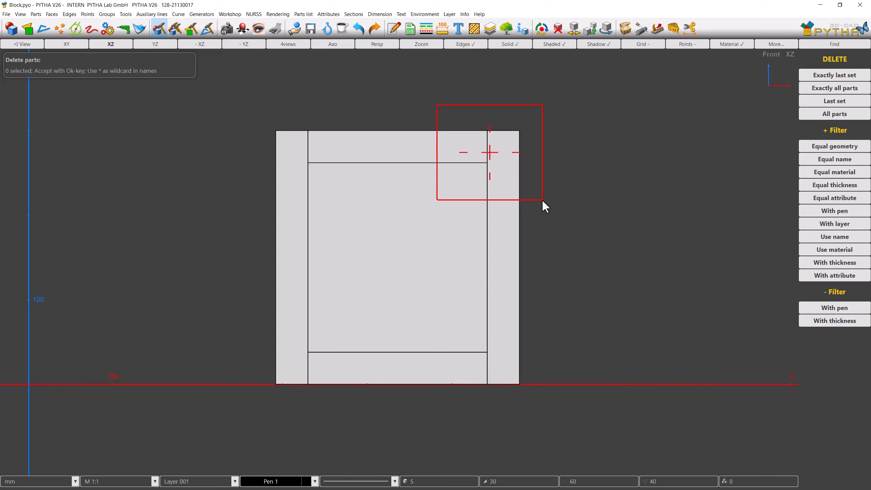
pyautogui.moveTo(541, 200); pyautogui.dragTo(541, 200)
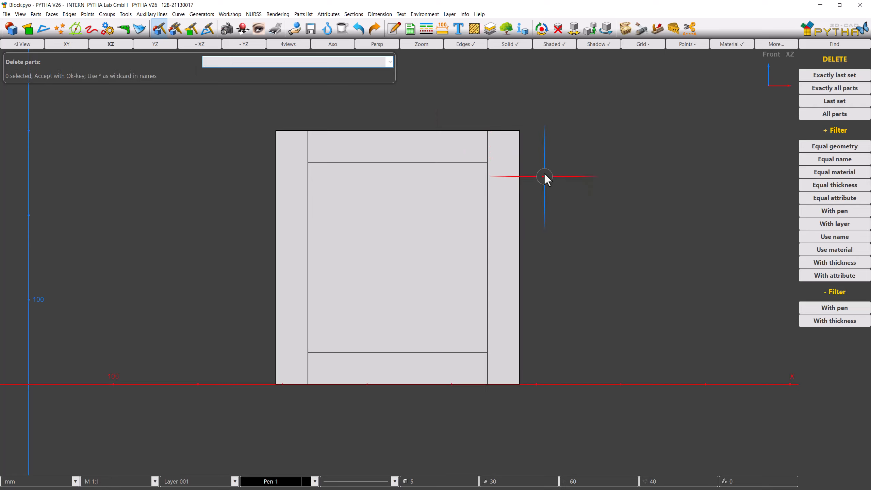
# Step: Select the top, back and right side panels for deletion with a crossing window over the cabinet's upper right corner, and cancel the command
pyautogui.moveTo(549, 105); pyautogui.dragTo(540, 113)
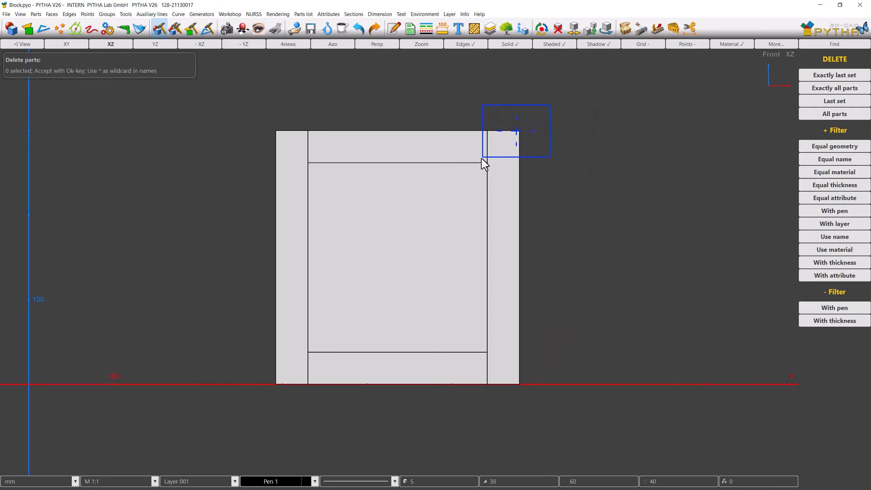
pyautogui.moveTo(481, 157); pyautogui.dragTo(427, 205)
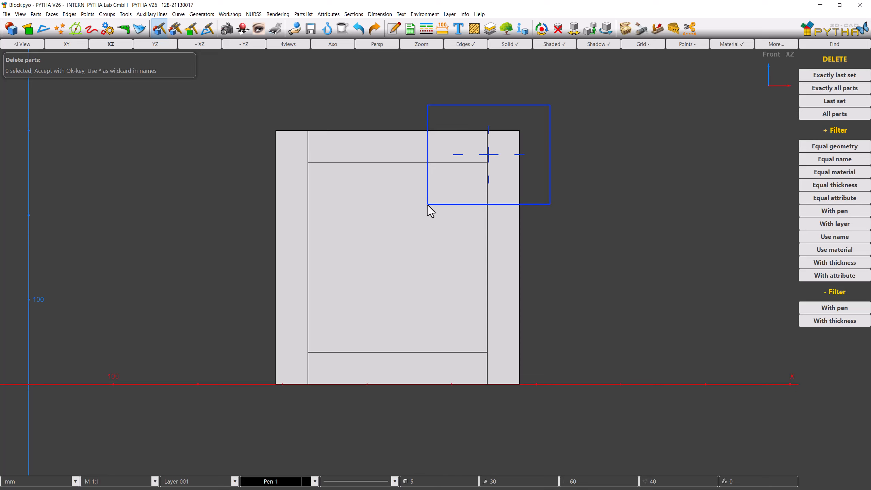
pyautogui.moveTo(427, 204); pyautogui.dragTo(427, 205)
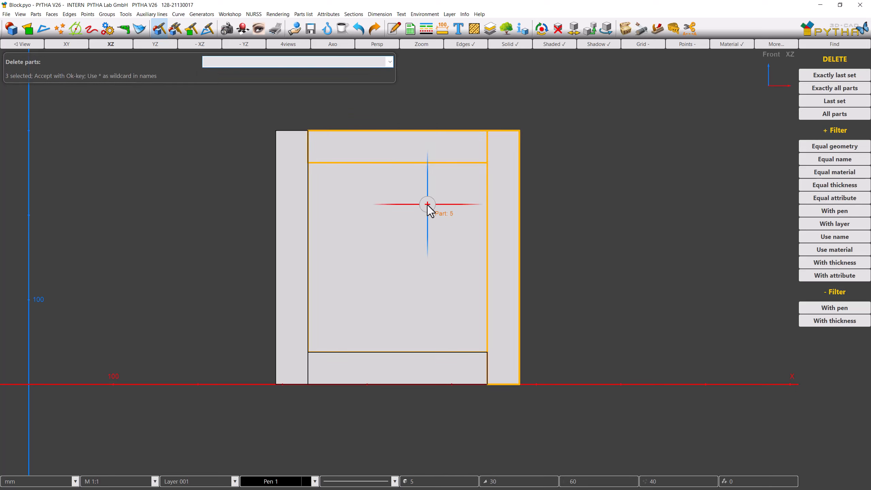
pyautogui.press('Escape')
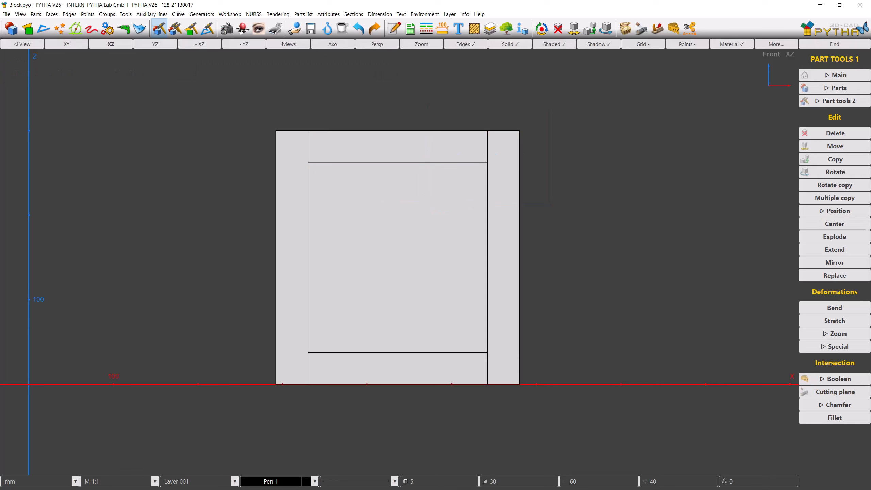
# Step: Select the top, back and right side panels for deletion again with a crossing window and switch to the axonometric view
pyautogui.press('Delete')
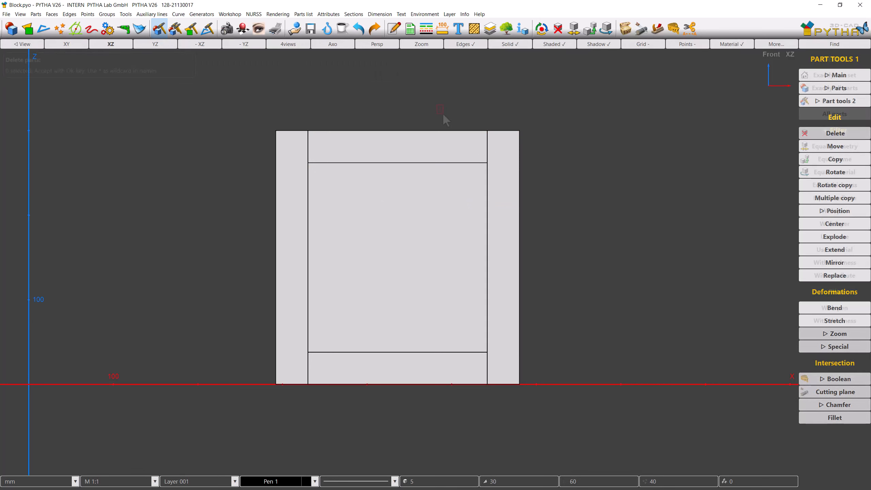
pyautogui.moveTo(519, 176); pyautogui.dragTo(427, 205)
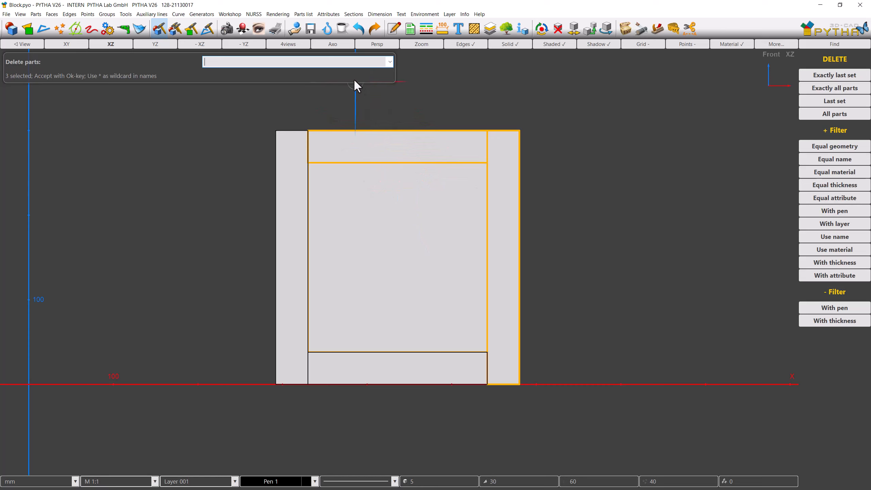
pyautogui.click(345, 47)
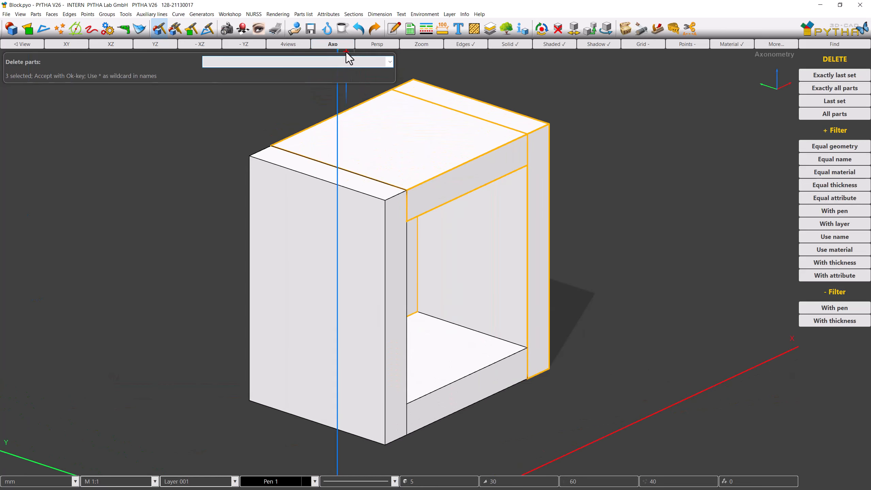
# Step: Deselect the top and back panels individually so that only the right side panel is deleted, and undo the deletion
pyautogui.moveTo(359, 194); pyautogui.dragTo(545, 207, button='middle')
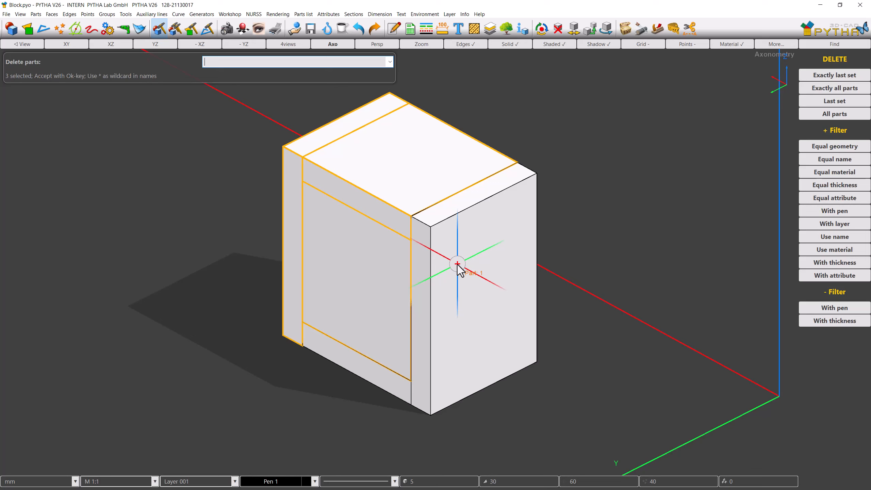
pyautogui.click(410, 168)
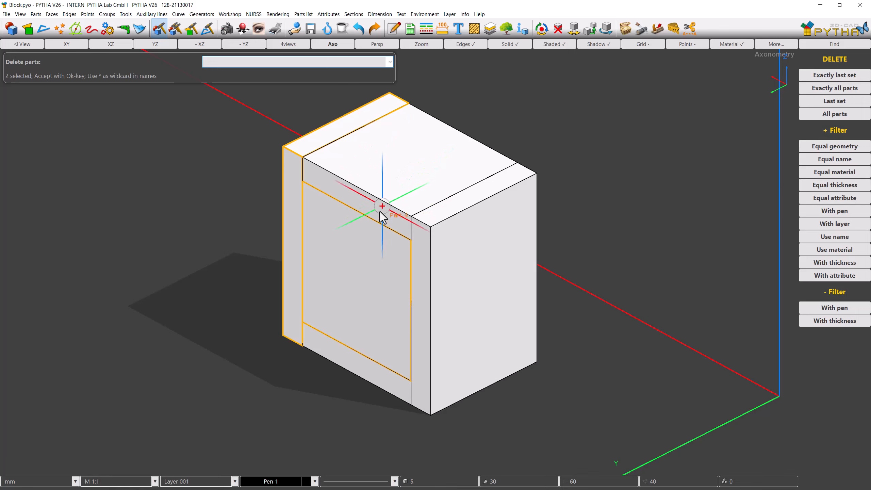
pyautogui.click(355, 266)
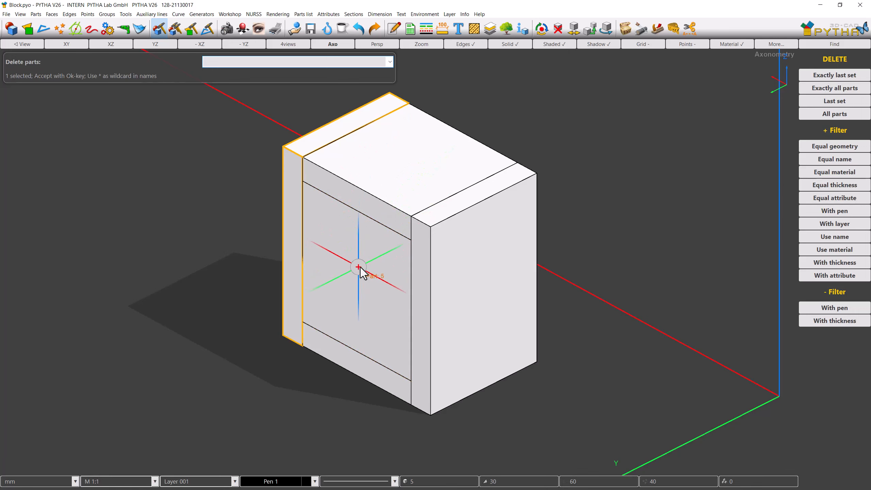
pyautogui.moveTo(446, 262); pyautogui.dragTo(217, 259, button='middle')
pyautogui.press('Return')
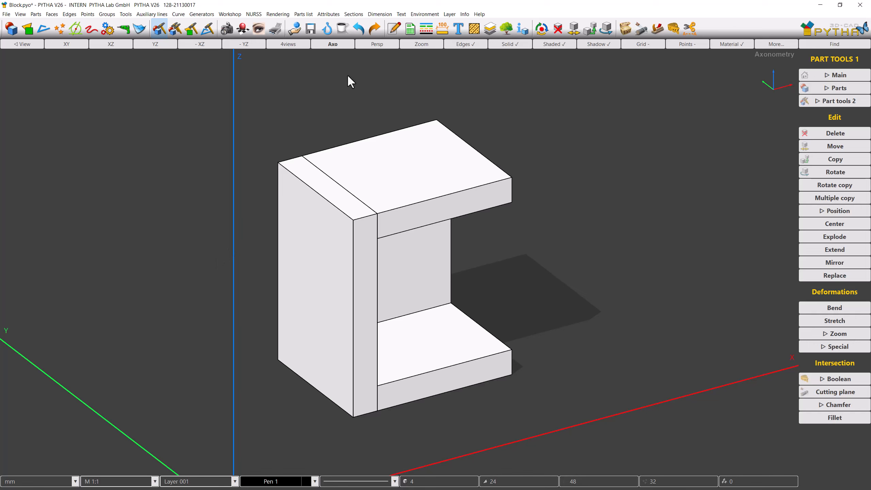
pyautogui.click(358, 29)
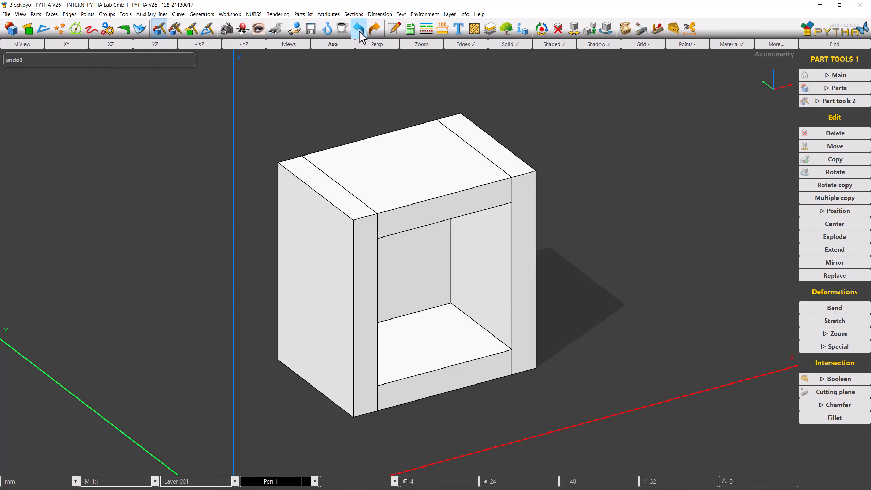
# Step: Select all cabinet parts for deletion with an enclosing window, and deselect the right side and bottom panels with a crossing window
pyautogui.click(818, 138)
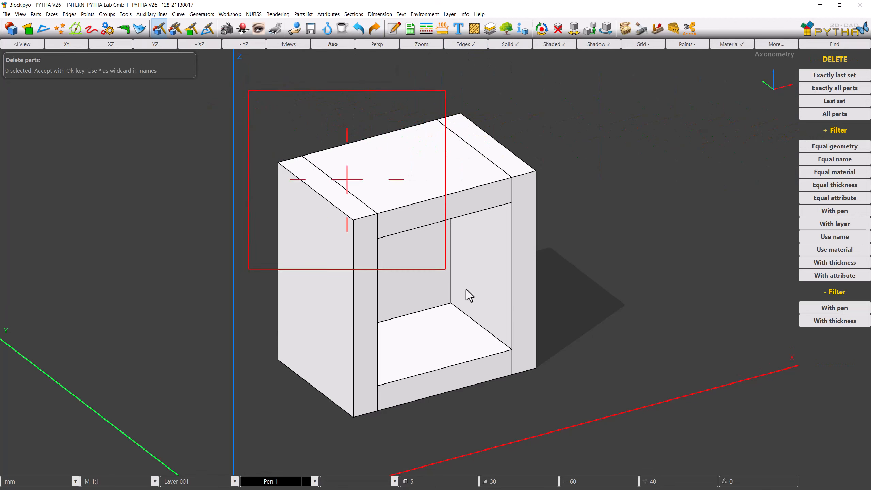
pyautogui.moveTo(466, 289); pyautogui.dragTo(598, 437)
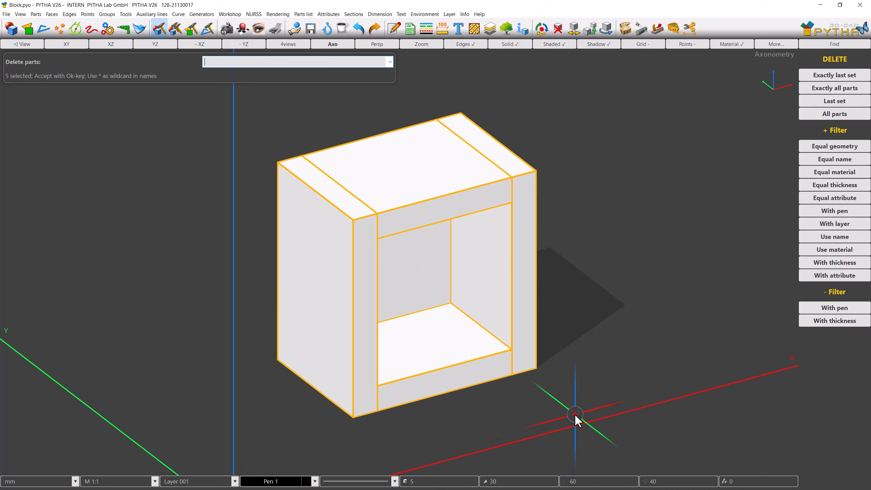
pyautogui.press('ctrl')
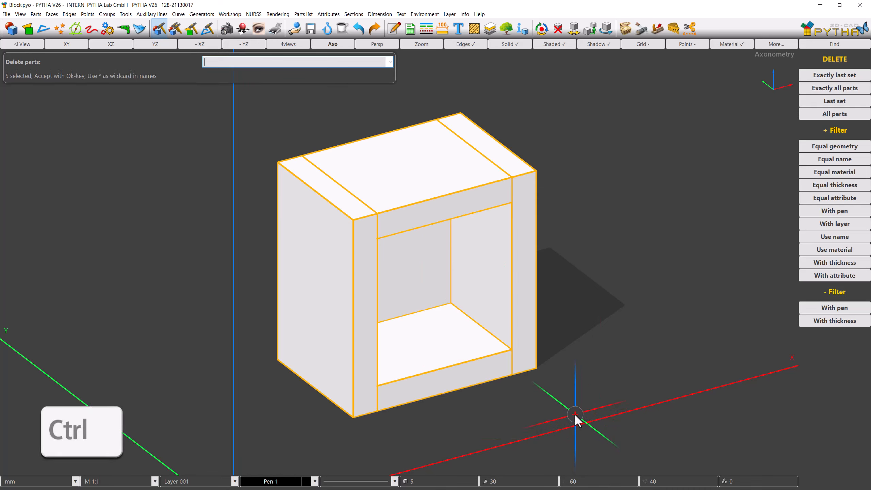
pyautogui.keyDown('ctrl'); pyautogui.moveTo(574, 414); pyautogui.dragTo(473, 316); pyautogui.keyUp('ctrl')
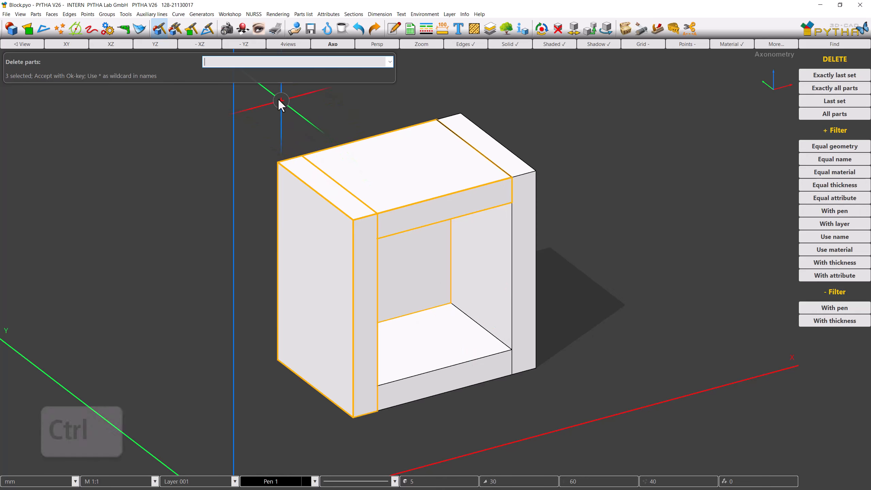
# Step: Deselect the top panel with an enclosing window and delete the left side and back panels
pyautogui.keyDown('ctrl'); pyautogui.moveTo(271, 92); pyautogui.dragTo(534, 262); pyautogui.keyUp('ctrl')
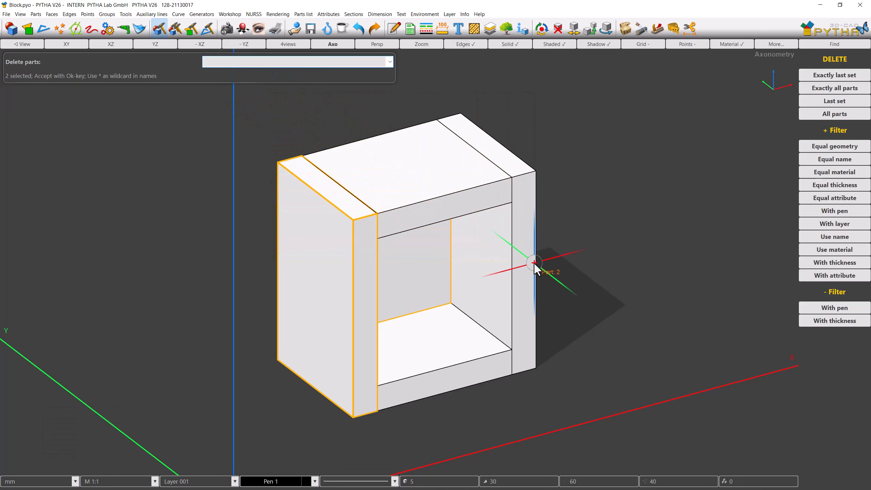
pyautogui.middleClick(534, 264)
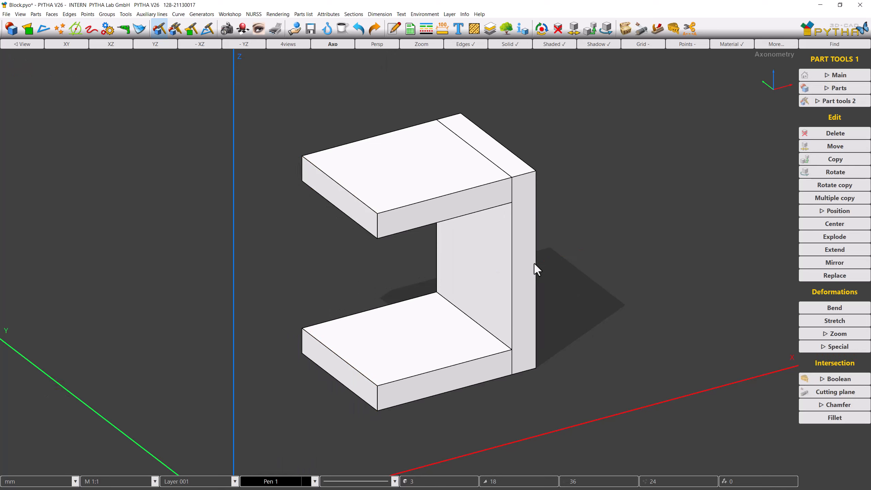
# Step: Start another deletion of cabinet parts
pyautogui.click(813, 135)
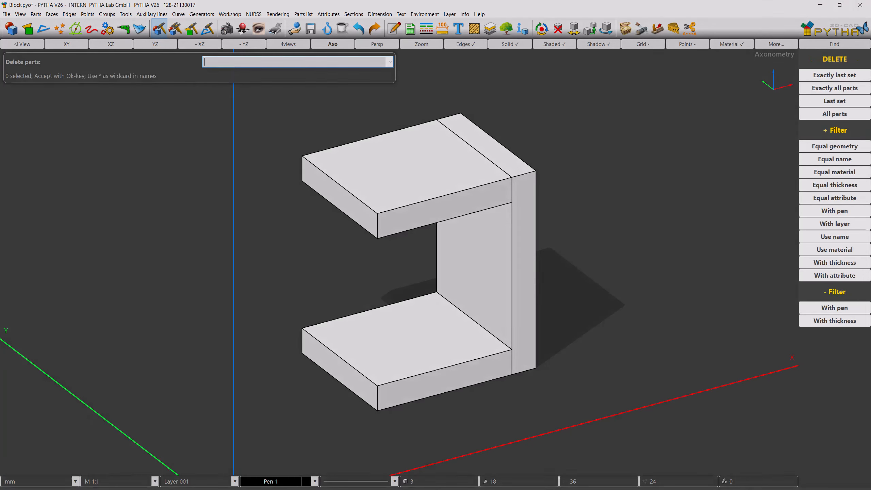